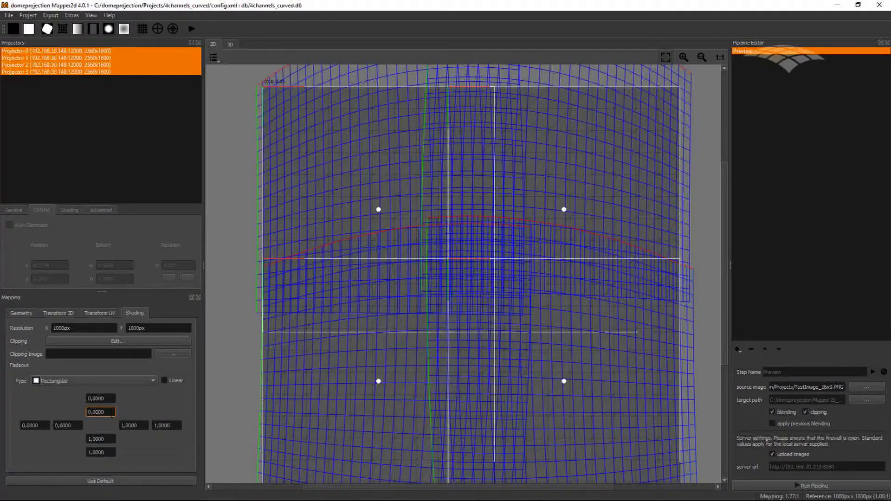
Set the rectangular fadeout's top value to 0,0067 and right value to 0,9940.
scroll(112, 414, up, 1)
scroll(134, 425, down, 5)
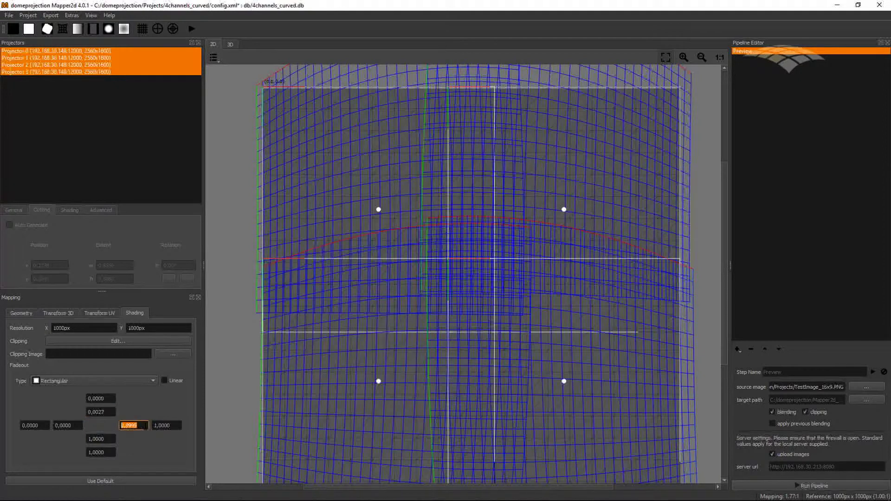
click(100, 412)
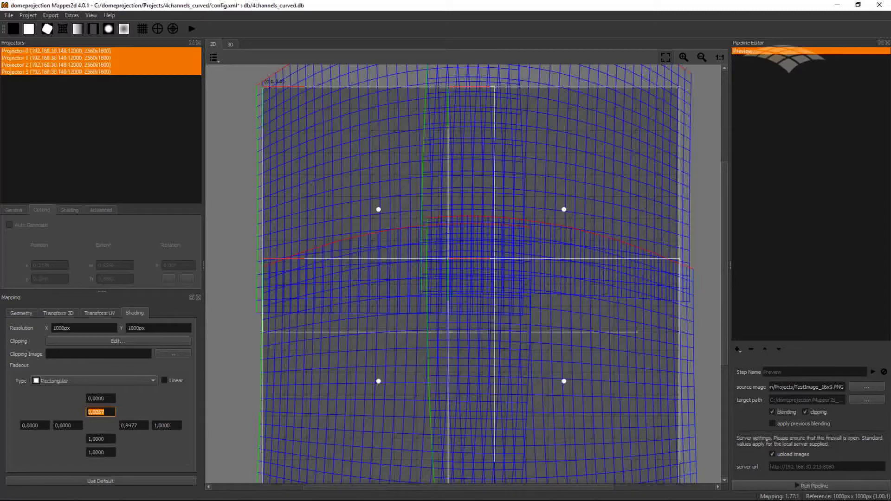
double_click(134, 425)
text(0,9940)
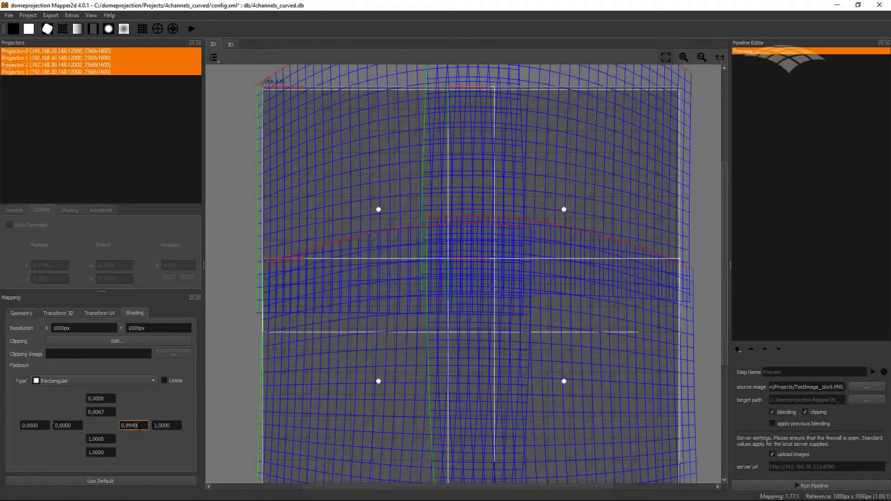
click(109, 30)
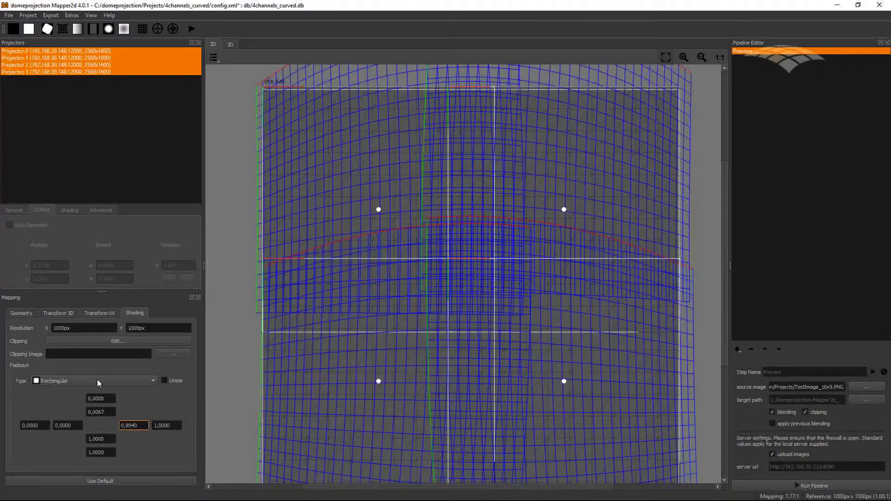
click(99, 383)
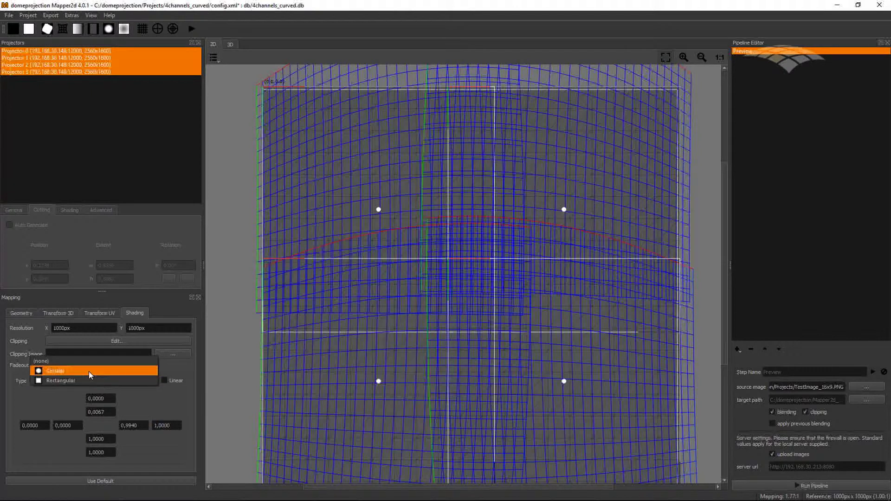
click(88, 366)
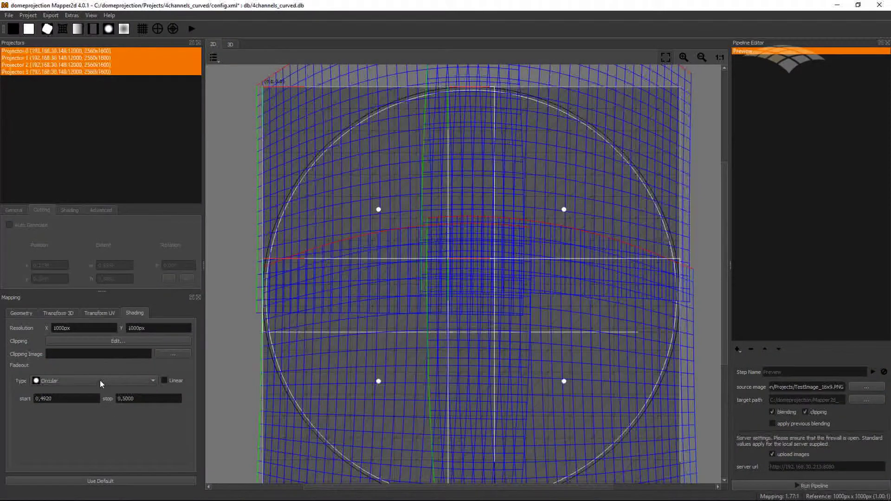
click(102, 383)
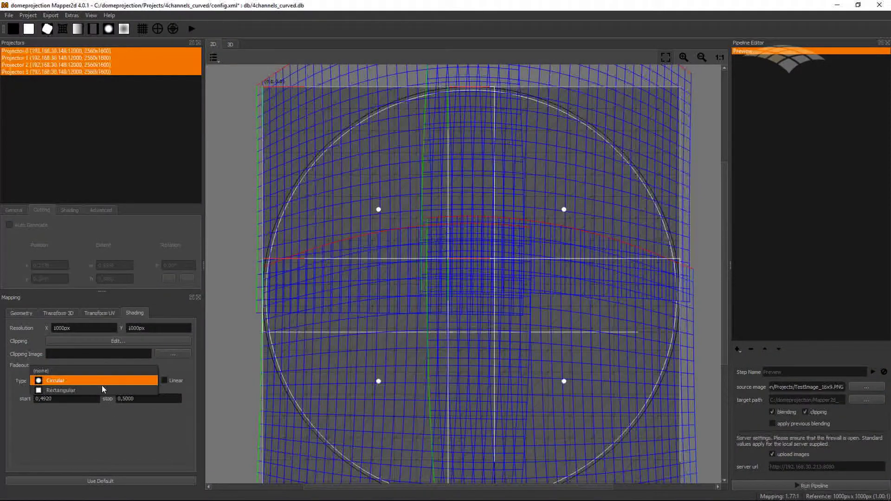
click(103, 392)
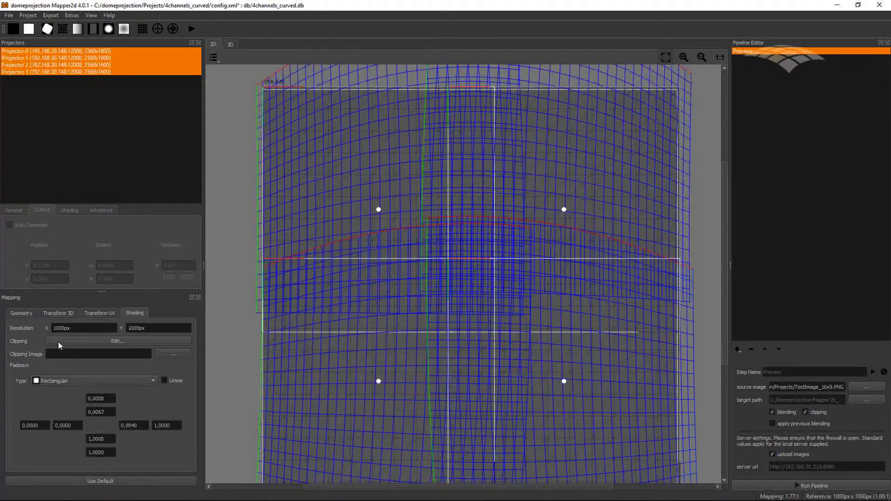
Open the Clipping editor and place a test ellipse mask and a square mask.
click(106, 344)
drag(396, 120, 402, 126)
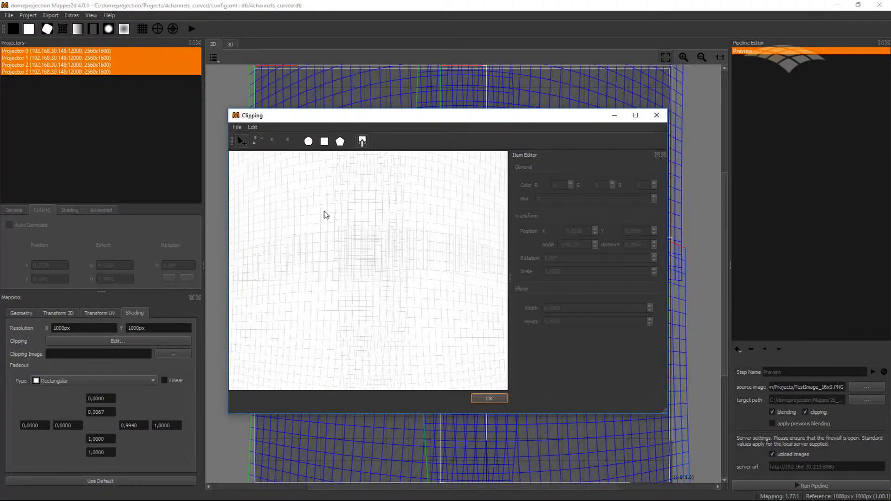
click(309, 141)
click(274, 195)
click(324, 141)
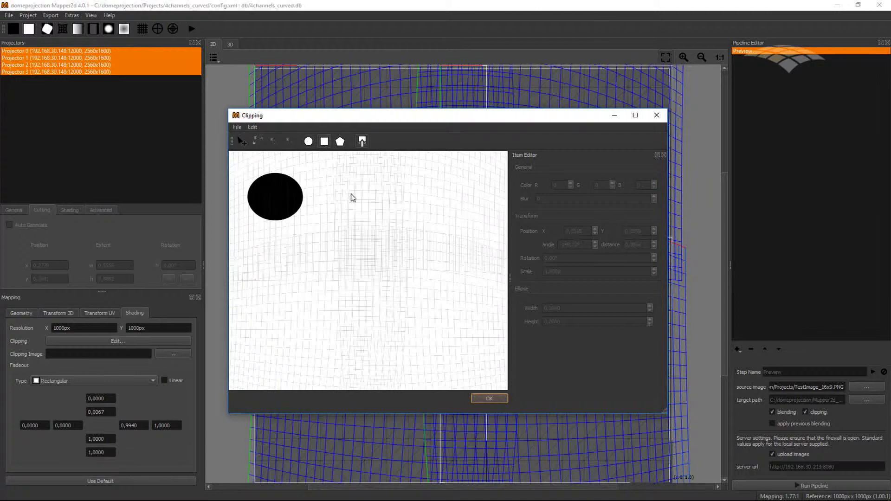
click(350, 194)
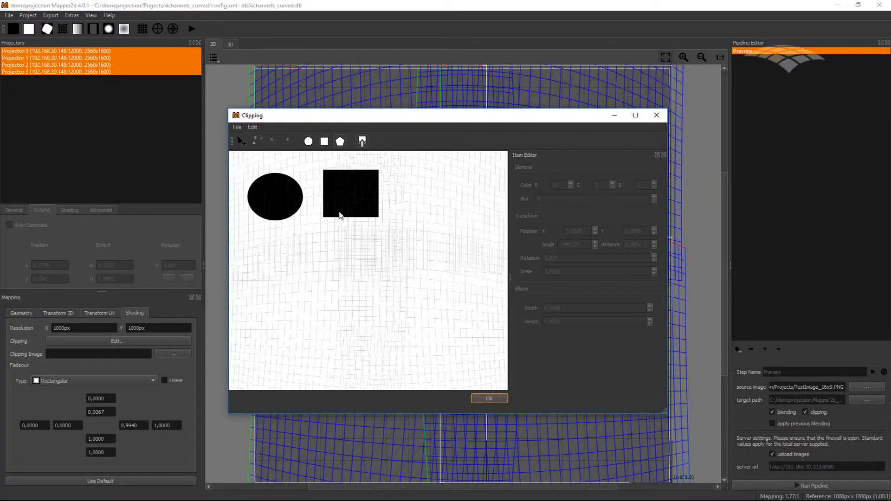
Draw a four-vertex polygon mask below the shapes and adjust its top vertex.
click(299, 297)
click(392, 296)
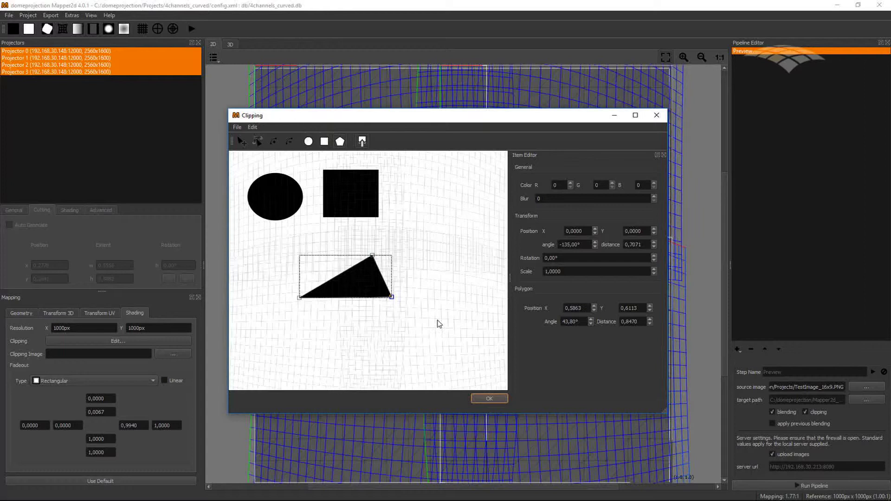
click(460, 340)
click(367, 353)
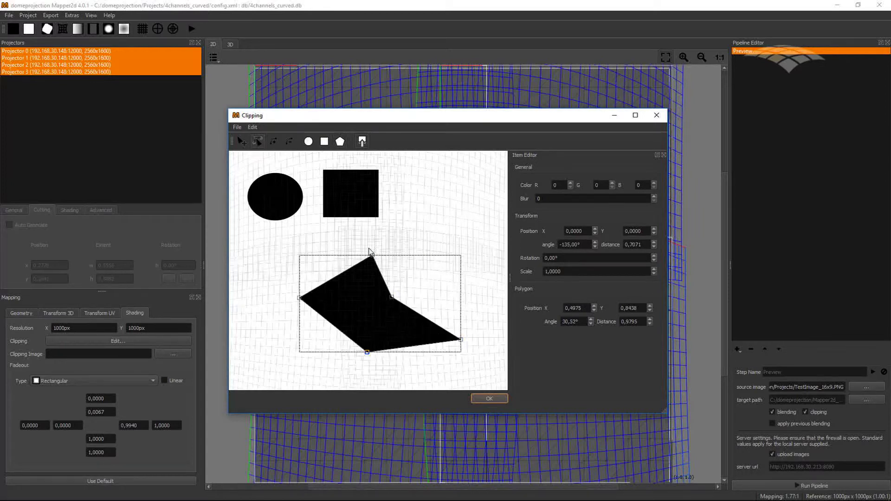
drag(372, 256, 374, 262)
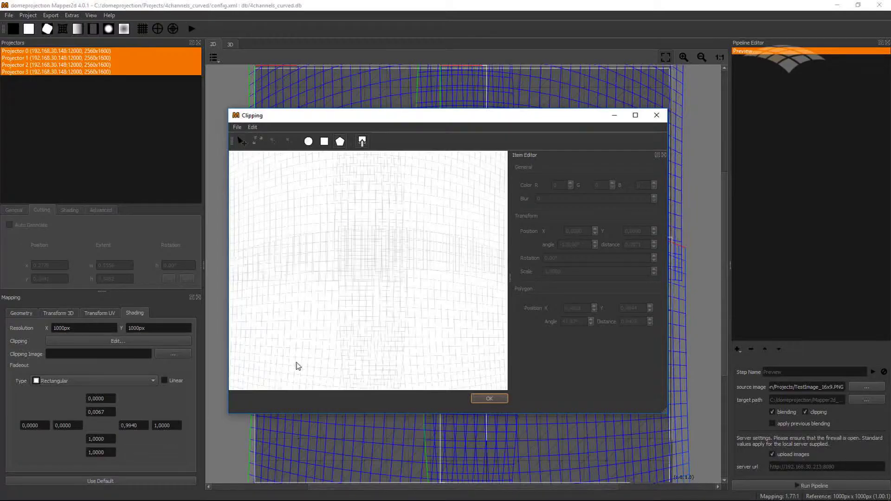
Trace a ten-point clipping polygon along the screen border and invert the scene.
click(243, 380)
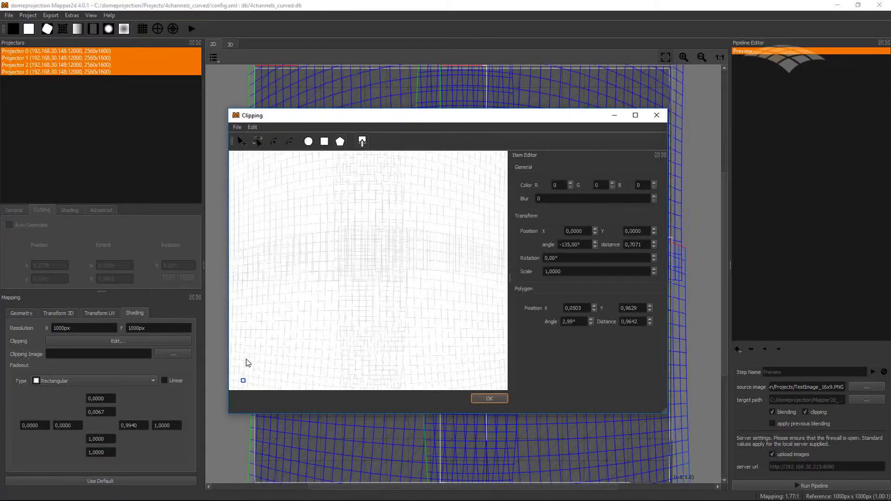
click(243, 327)
click(243, 233)
click(252, 174)
click(314, 166)
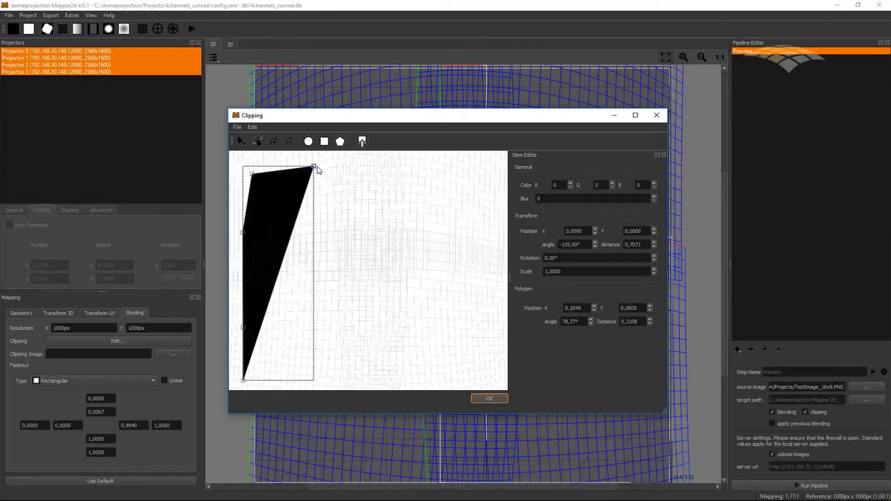
click(381, 167)
click(467, 162)
click(491, 180)
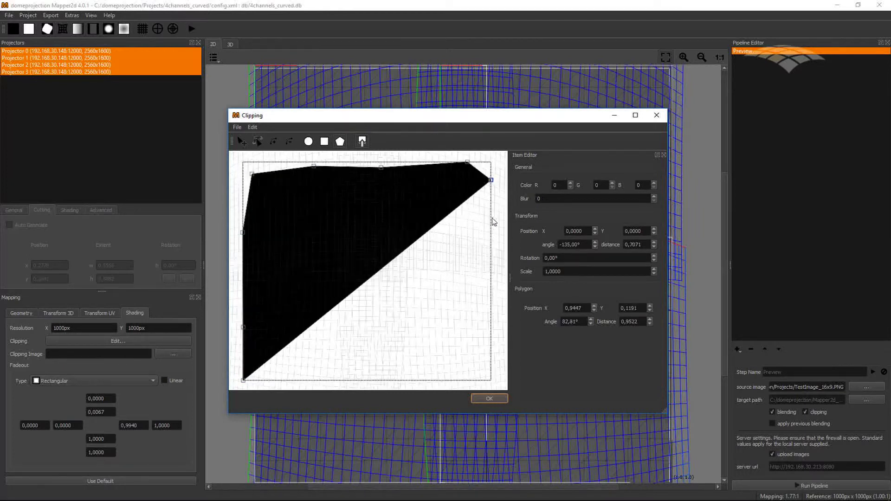
click(494, 313)
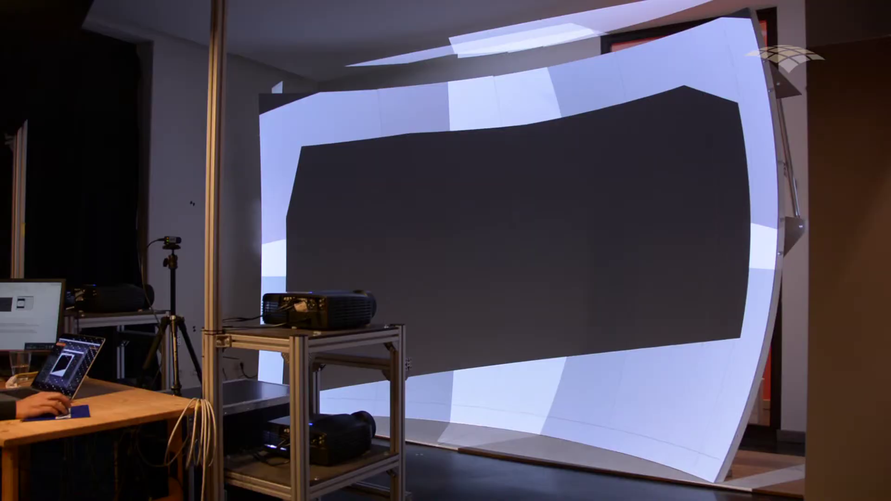
click(493, 380)
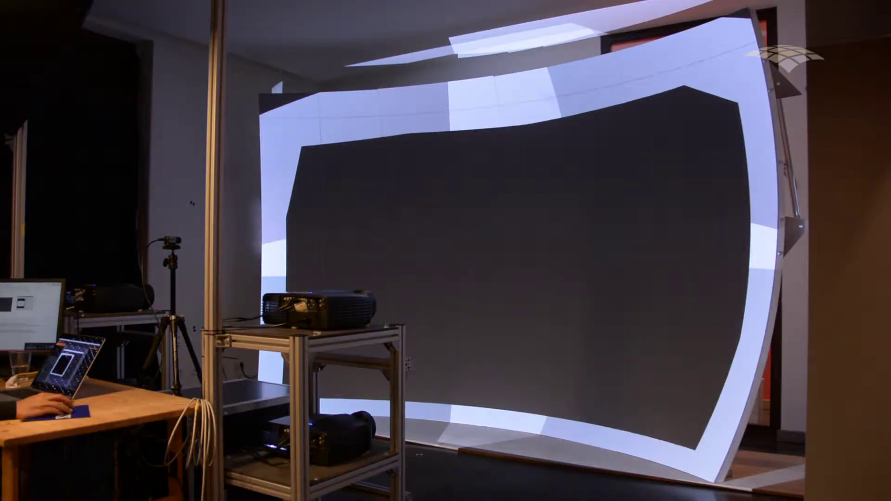
click(252, 127)
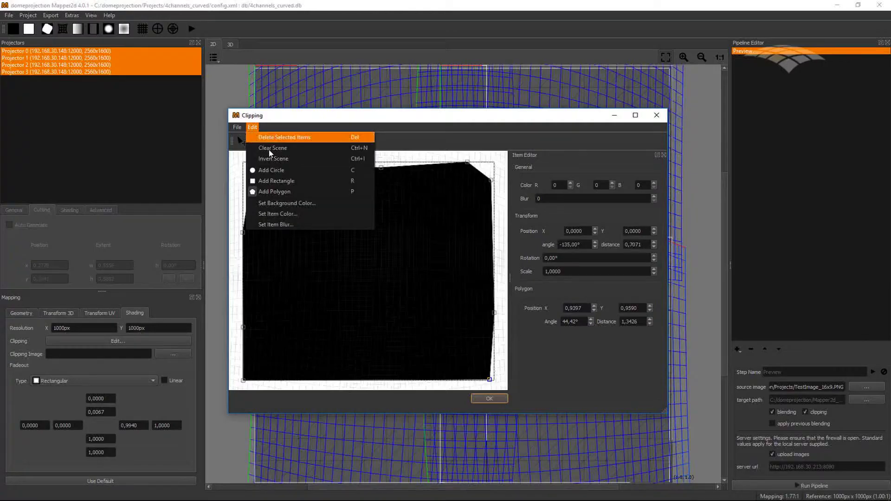
click(274, 158)
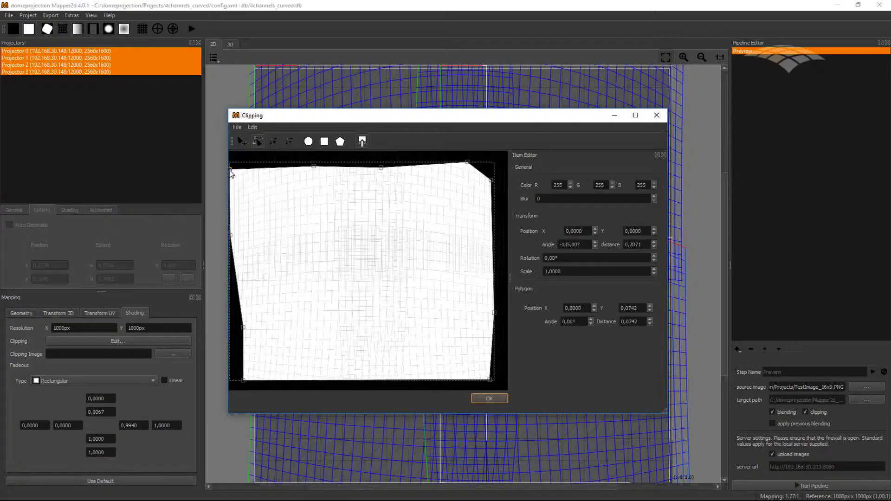
Drag the polygon's three left-side vertices outward to widen its left edge.
drag(231, 172, 231, 174)
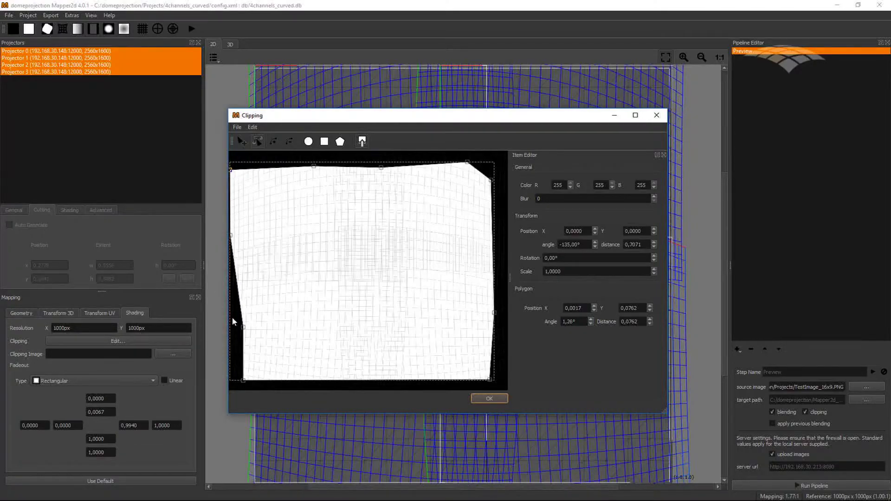
drag(244, 328, 231, 332)
drag(243, 380, 232, 383)
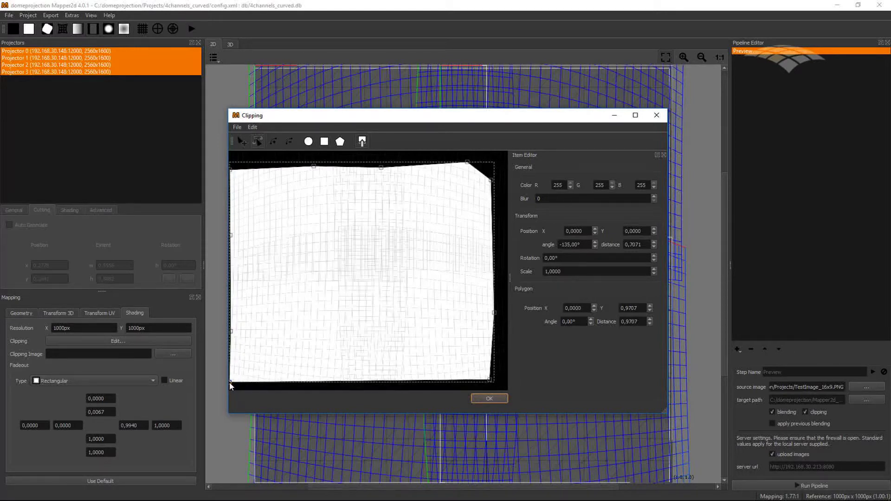
Insert points along the bottom edge and raise the middle ones into a peaked notch.
click(273, 141)
drag(312, 381, 307, 365)
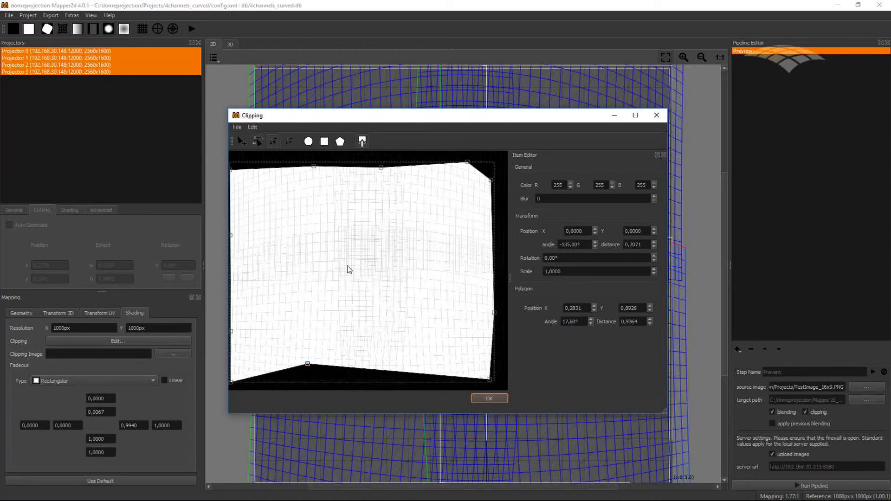
drag(378, 374, 386, 360)
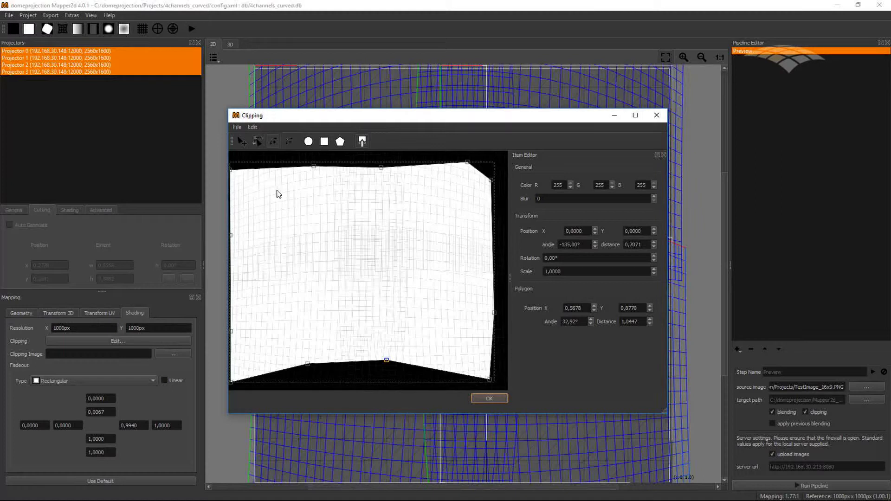
click(348, 362)
drag(348, 362, 347, 353)
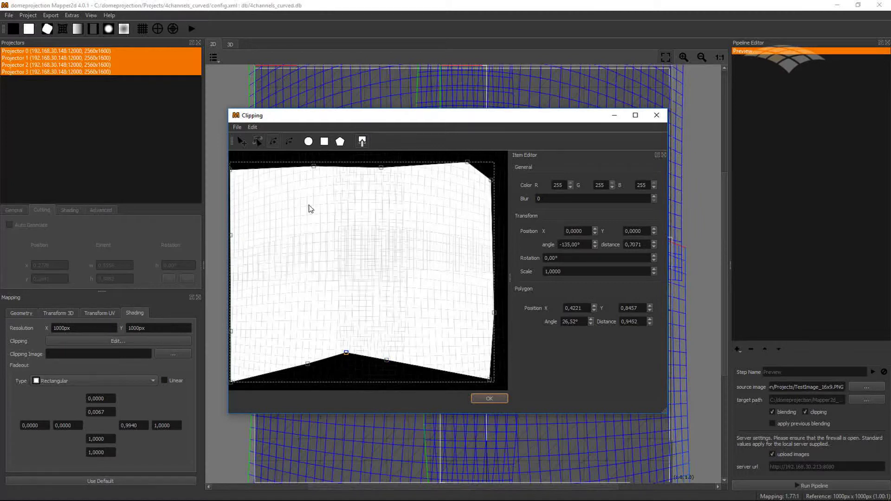
click(310, 369)
click(274, 141)
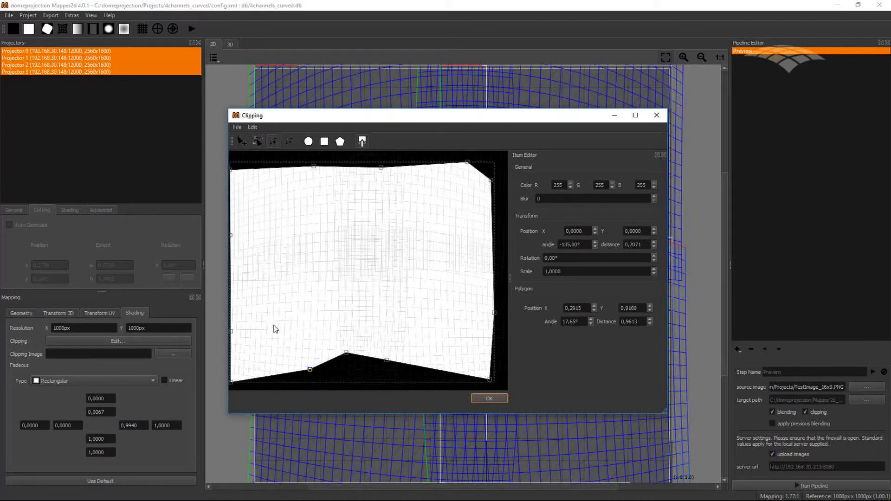
click(277, 380)
drag(277, 383, 277, 385)
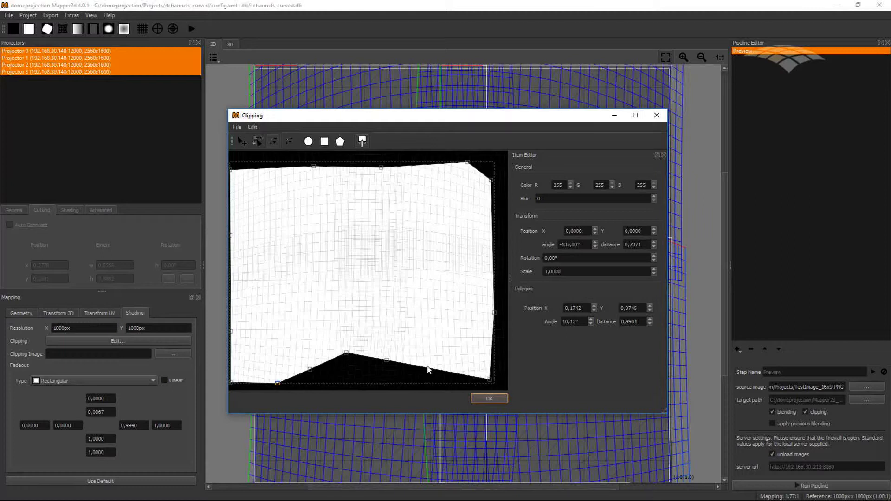
drag(425, 367, 414, 381)
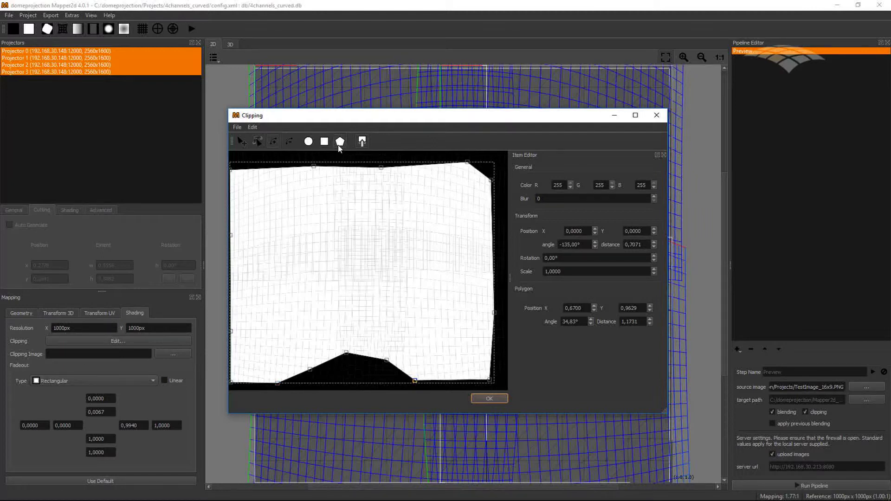
Draw a small four-corner polygon mask in the middle of the canvas.
click(340, 141)
click(387, 330)
click(387, 287)
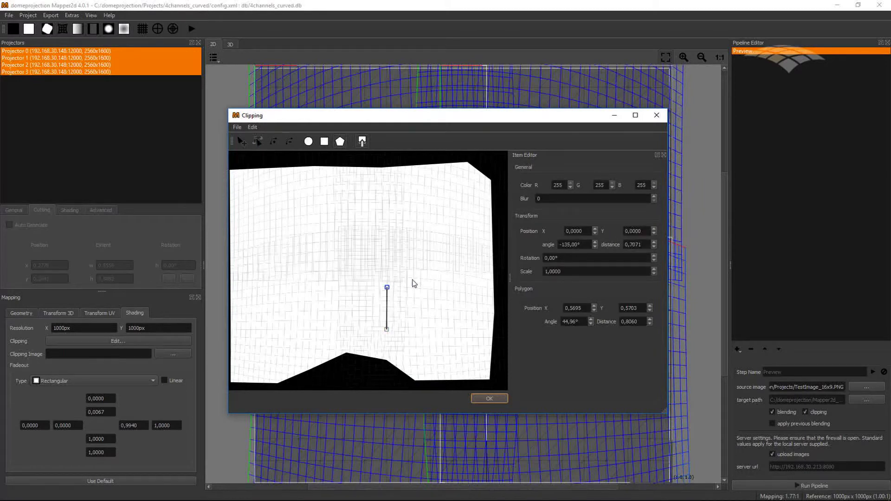
click(421, 280)
click(432, 336)
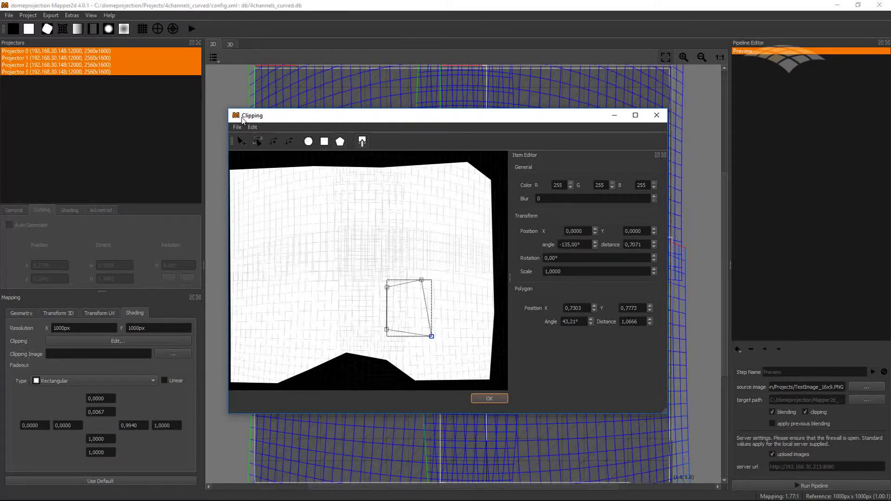
Set the clipping polygon's item colour to black and shift it right and down.
click(253, 128)
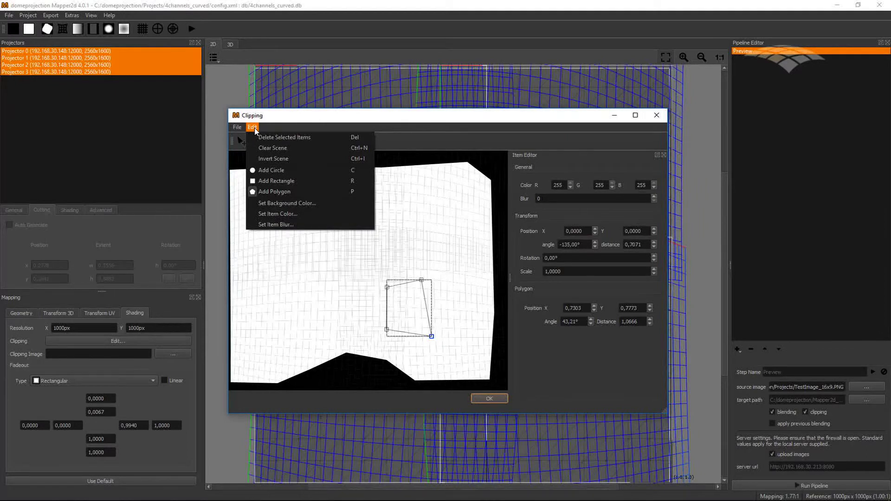
click(278, 213)
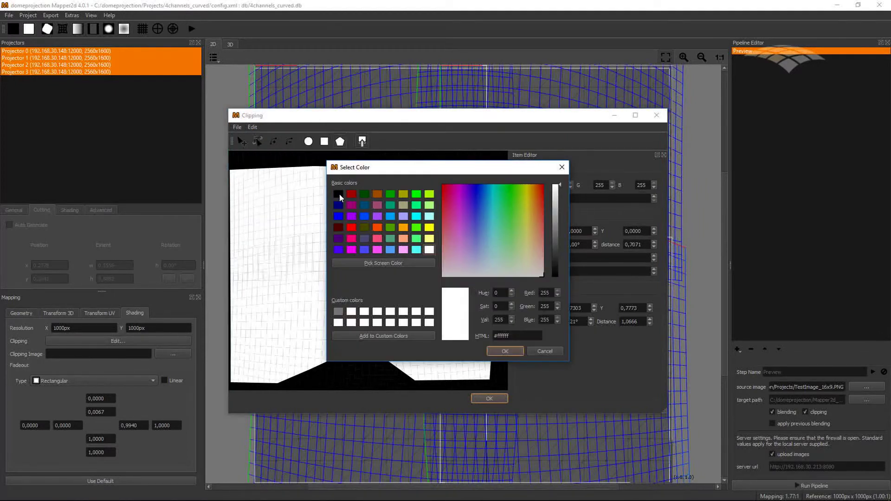
click(339, 195)
click(502, 351)
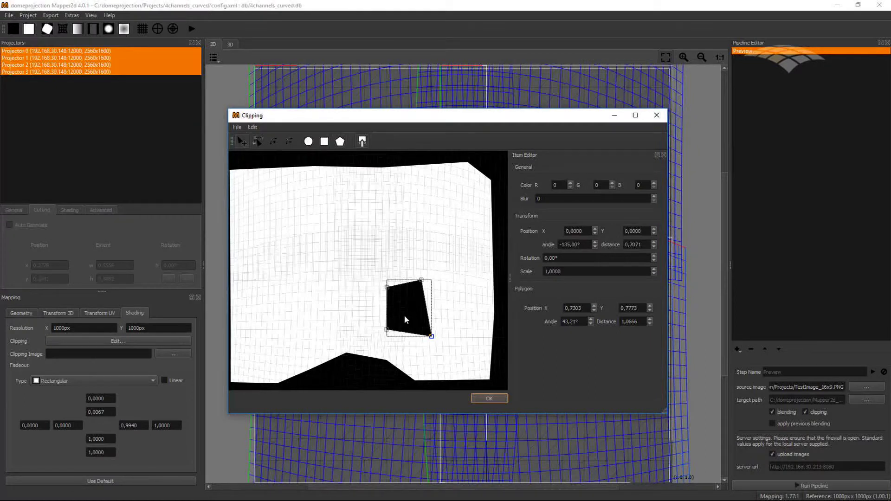
drag(411, 318, 444, 335)
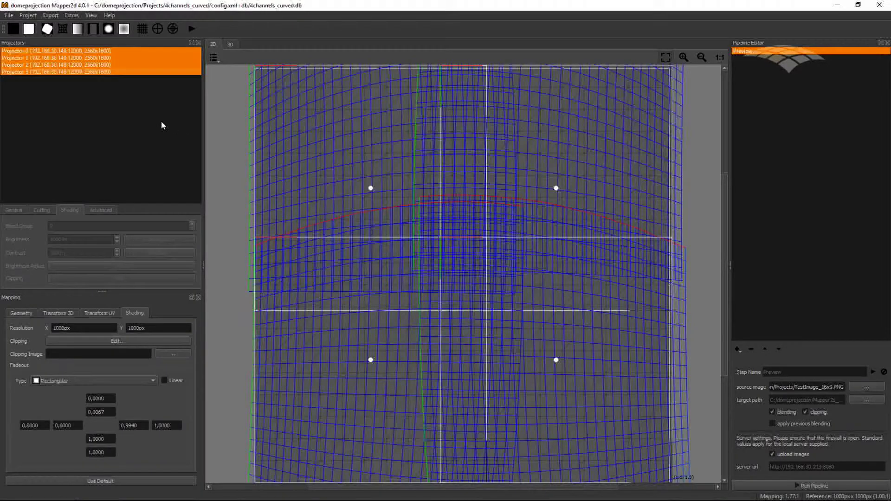
Select only Projector 2 in the Projectors list and open its Clipping editor.
click(47, 30)
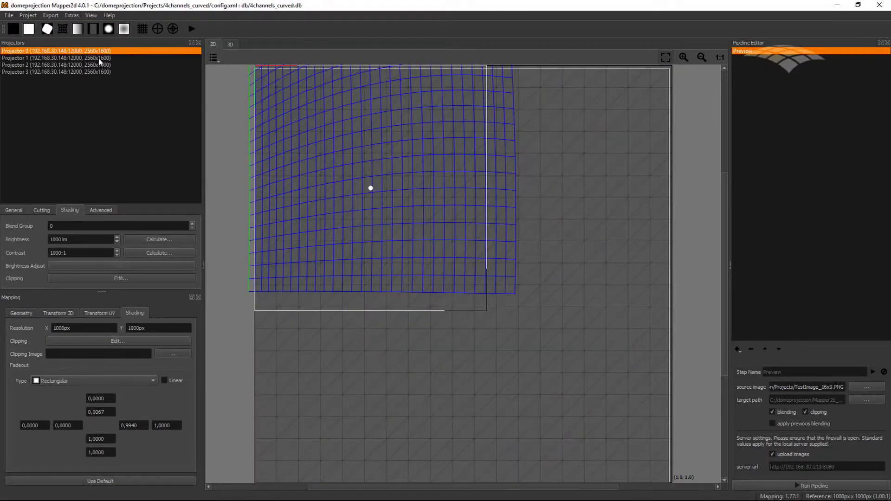
click(100, 57)
click(100, 65)
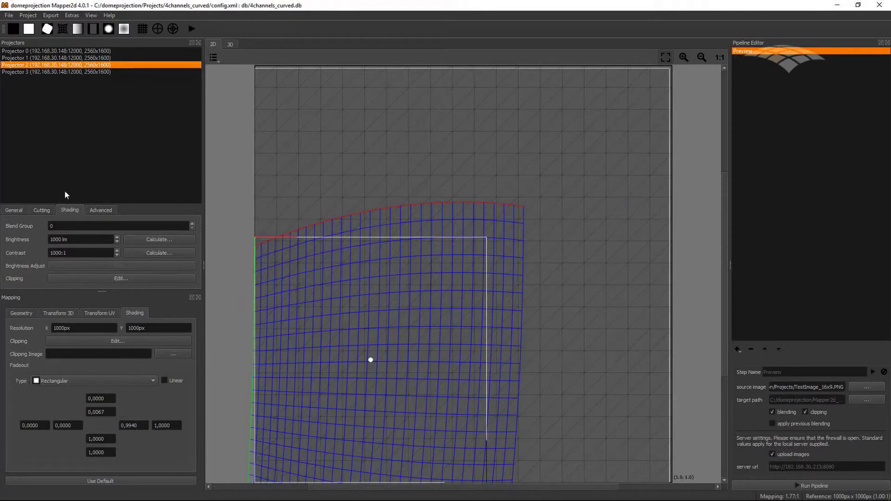
click(76, 280)
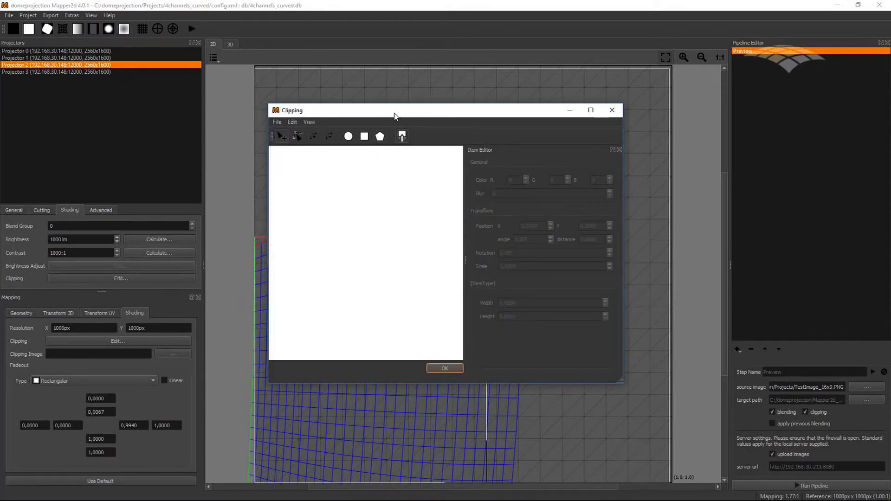
Draw a four-point polygon and drag its vertices over the image's lower-right corner.
drag(395, 116, 406, 85)
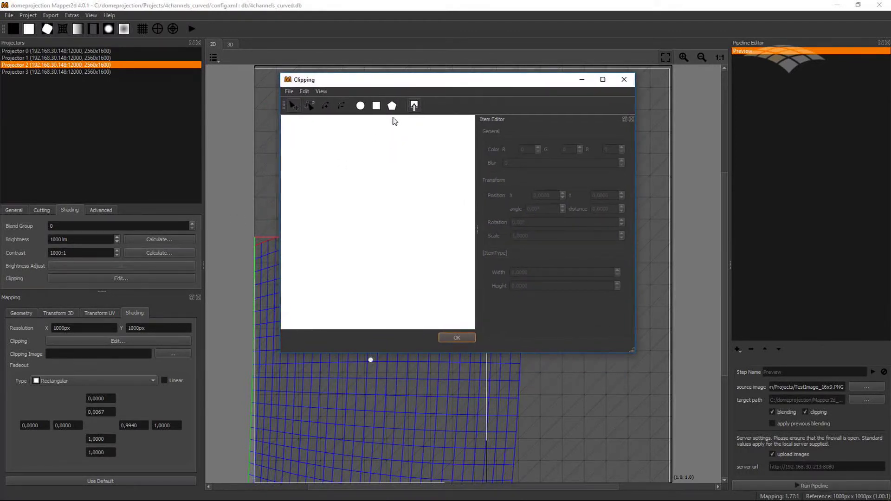
click(392, 106)
click(406, 322)
click(406, 295)
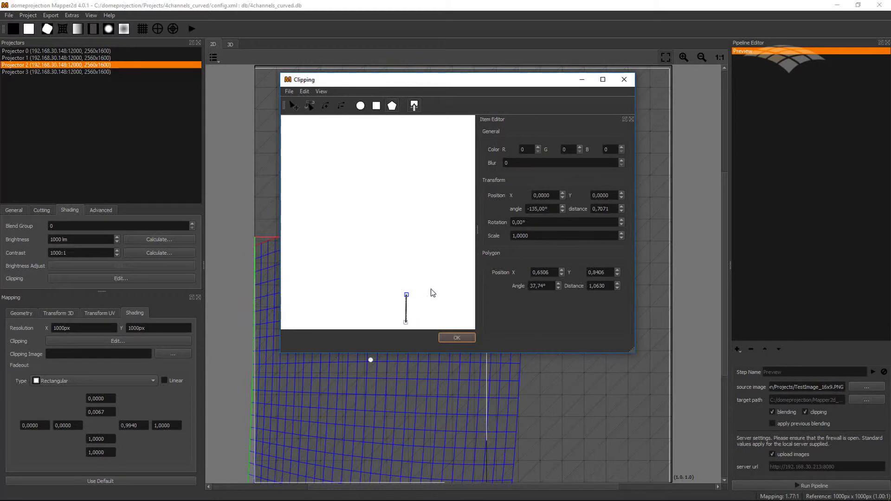
click(431, 289)
click(443, 323)
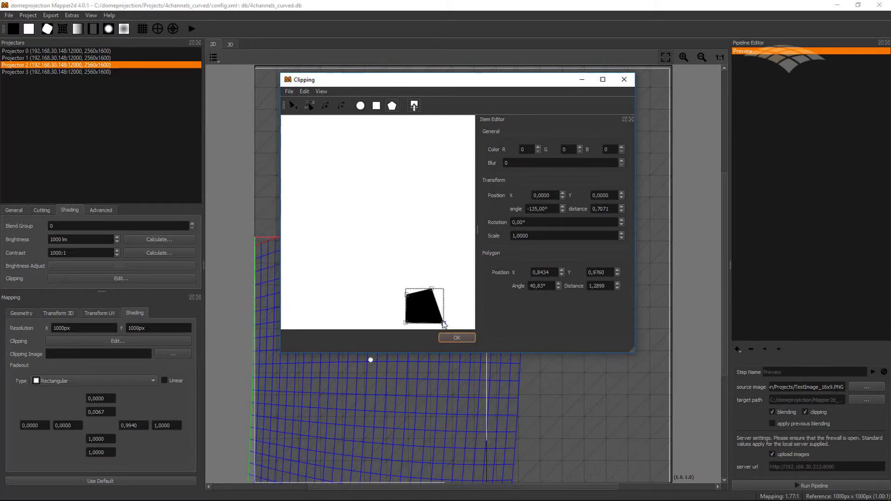
drag(431, 289, 477, 267)
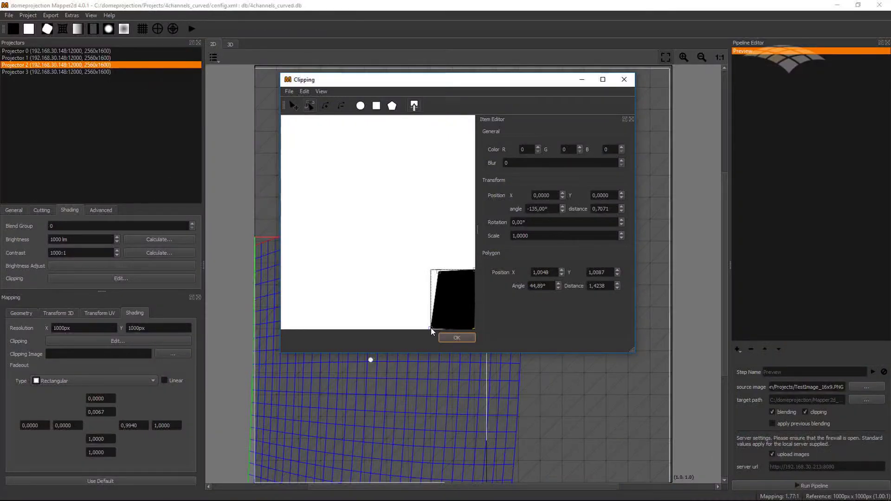
drag(432, 332, 434, 327)
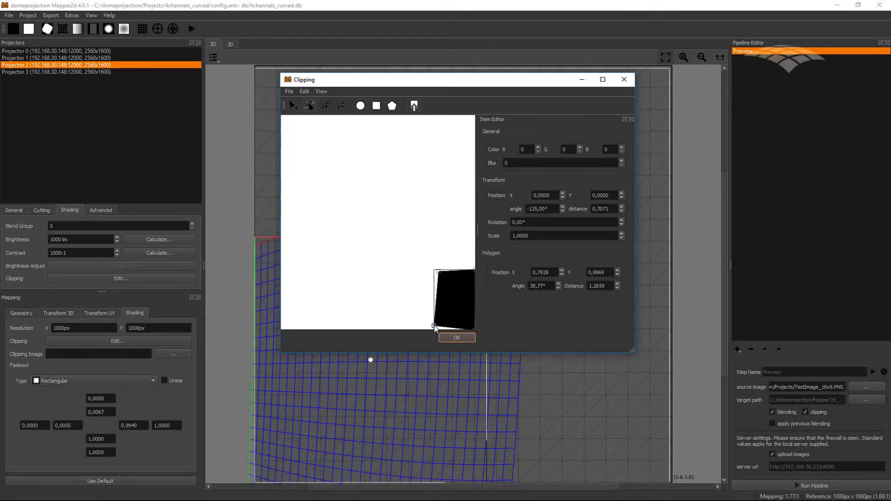
drag(437, 271, 475, 270)
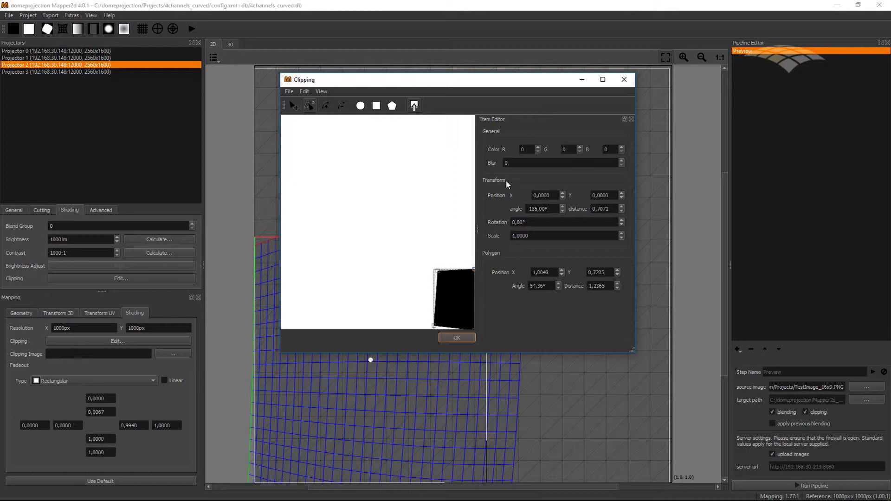
Set the polygon mask's blur to 2 and confirm the Clipping editor.
click(511, 162)
text(2)
click(455, 338)
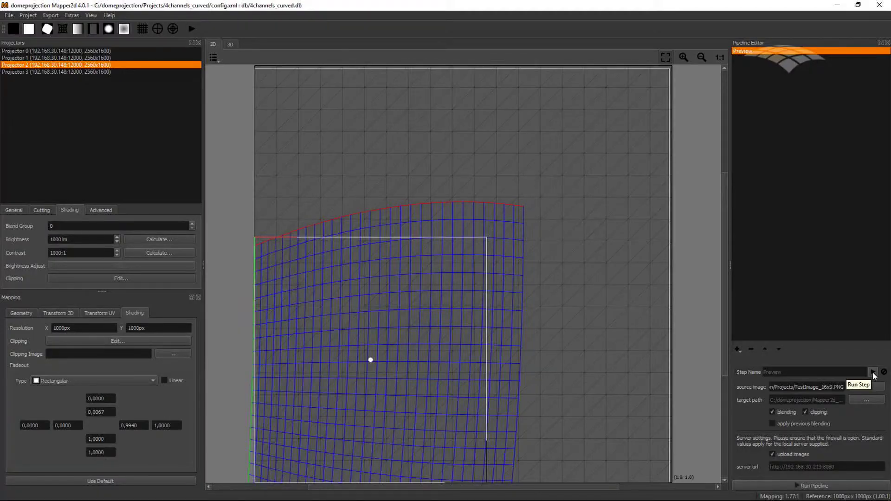
Run the pipeline step to render the clipping preview onto the projectors.
click(873, 373)
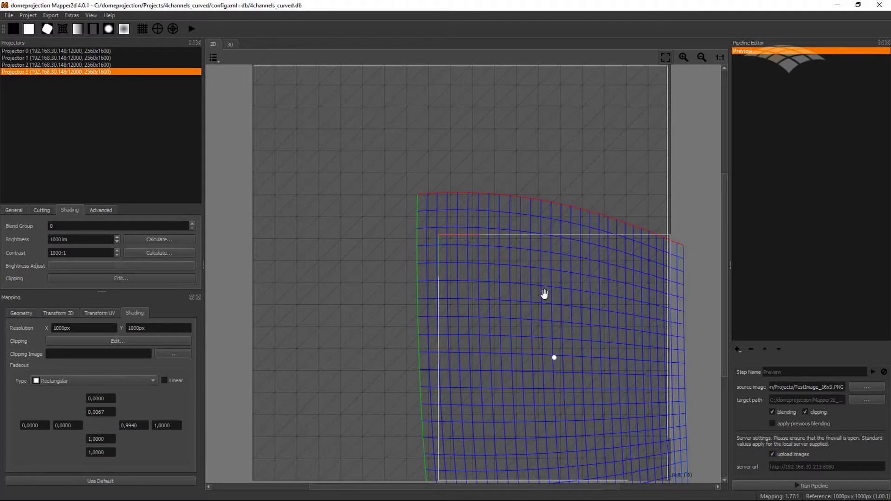
Enter gamma 1,60 on the Shading tab of Project Settings.
click(28, 15)
click(51, 47)
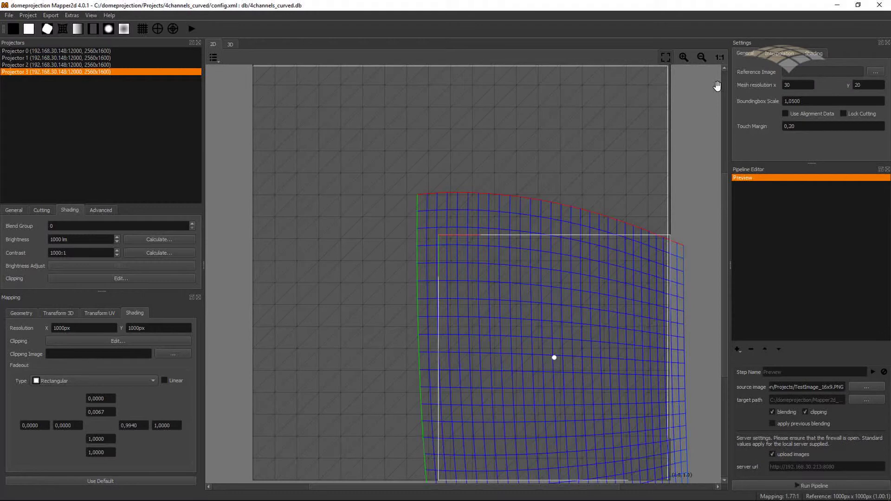
click(817, 54)
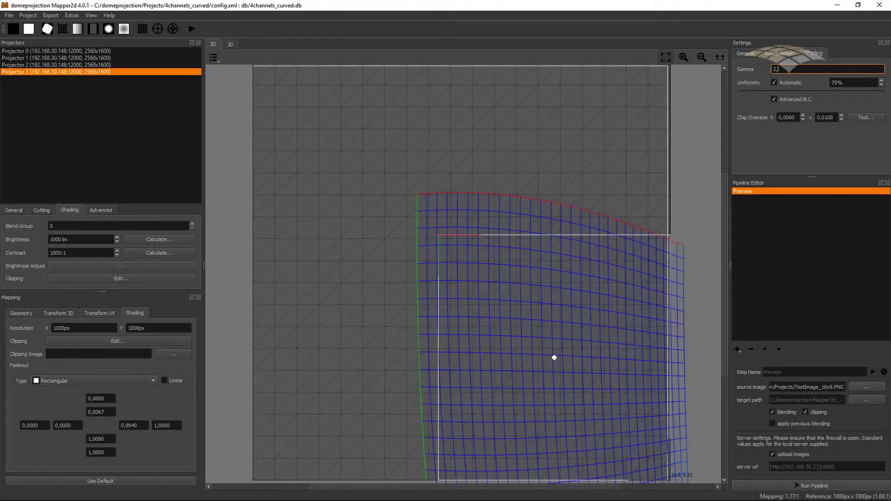
text(1)
key(Tab)
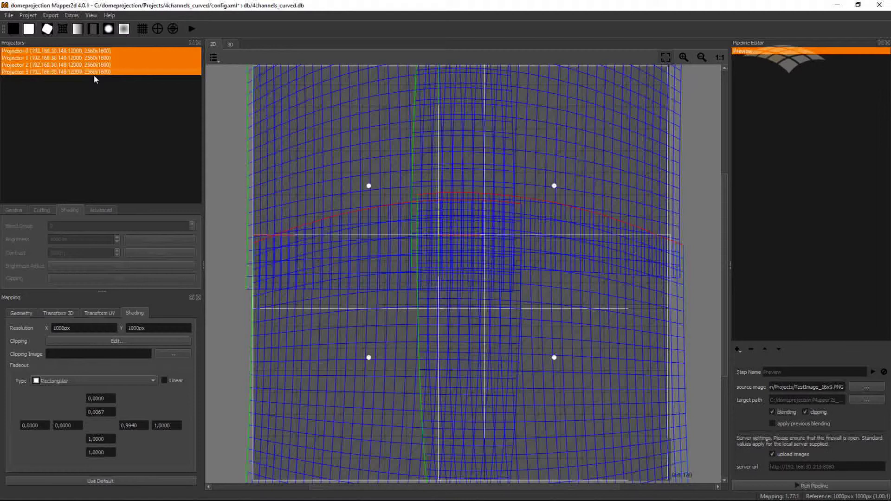
Reopen Project Settings, set gamma to 2,20 and render a preview.
click(28, 15)
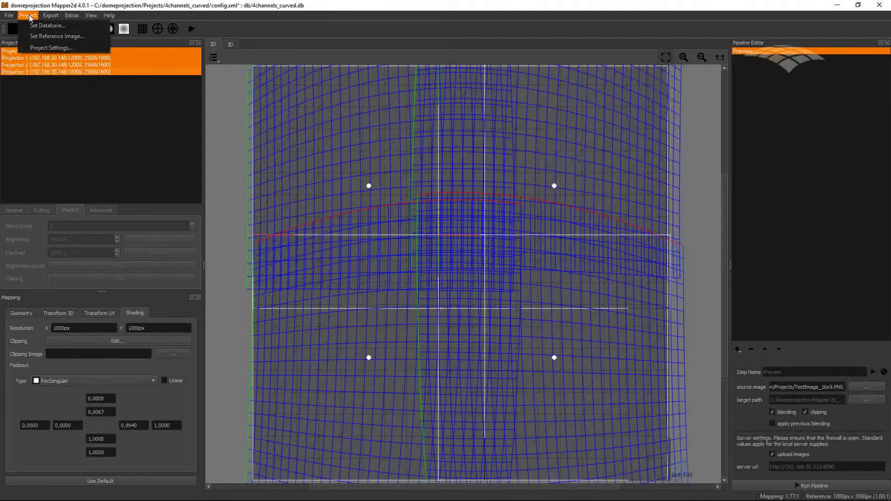
click(40, 50)
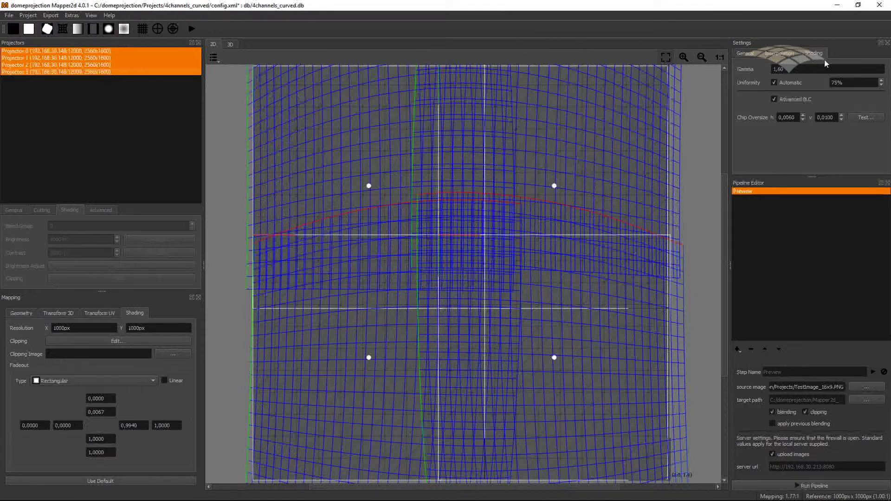
click(786, 70)
double_click(779, 69)
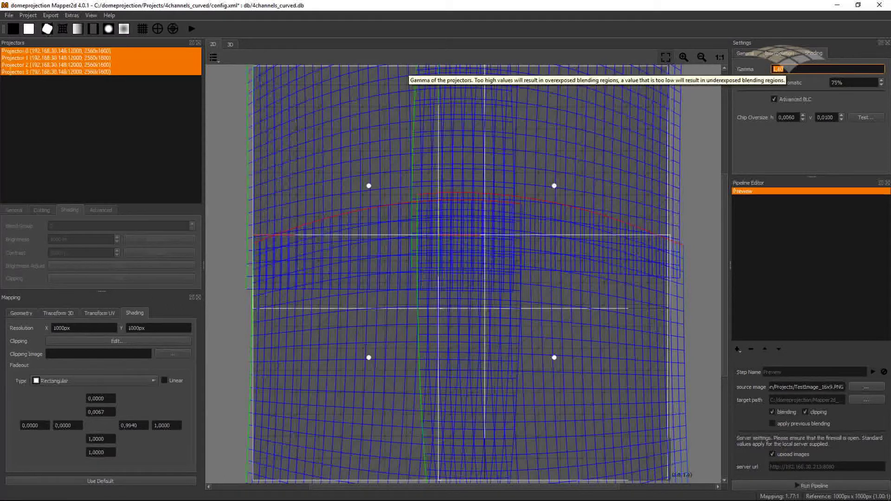
text(2,2)
key(Tab)
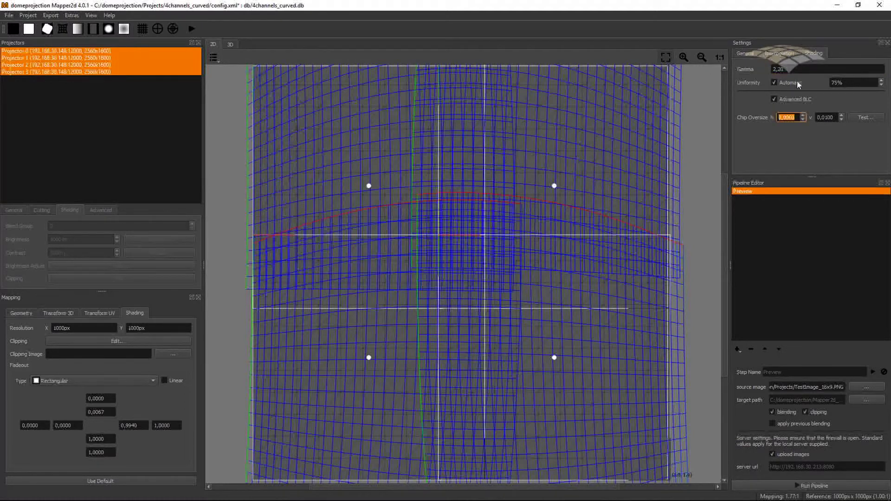
click(873, 372)
Change gamma to 2,80 and render another preview.
drag(806, 69, 759, 70)
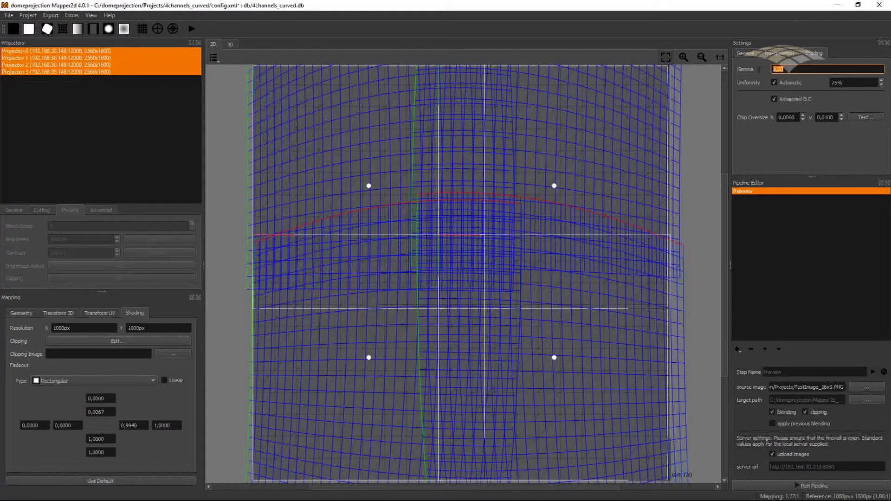
text(2,80)
key(Tab)
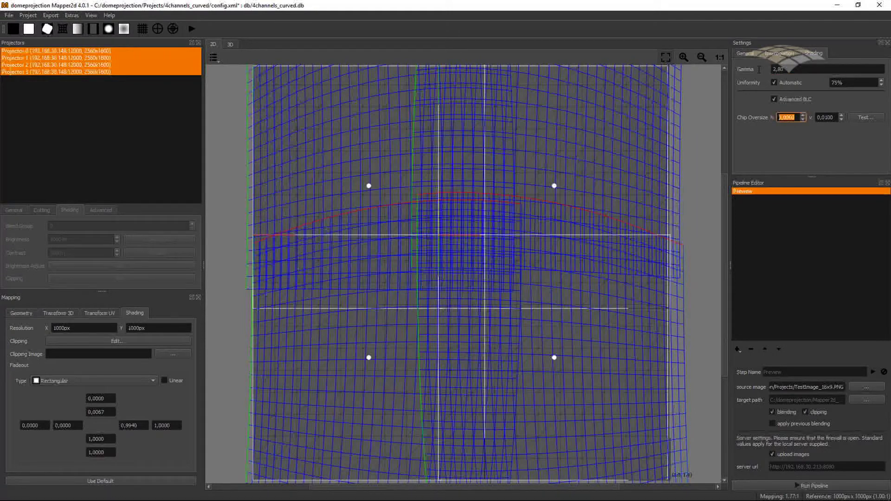
click(872, 372)
Replace the projector Gamma value with 2,2 so it reads 2,20 again.
triple_click(784, 68)
text(2,2)
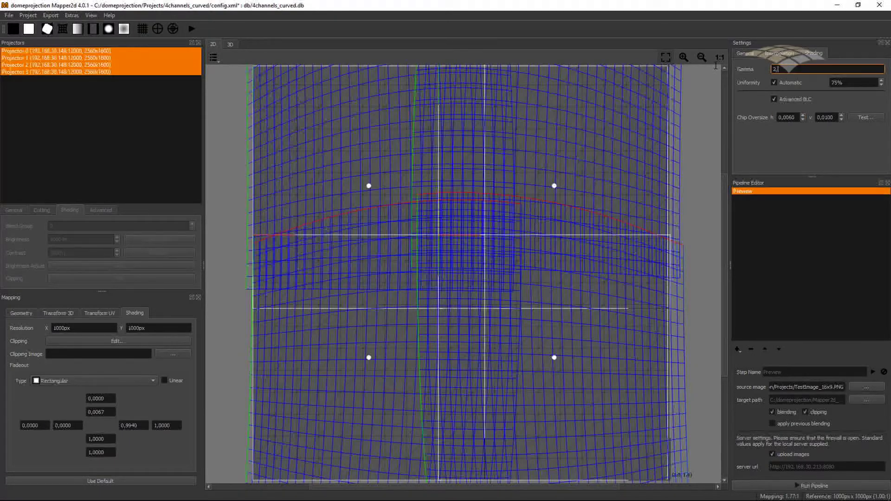
key(Tab)
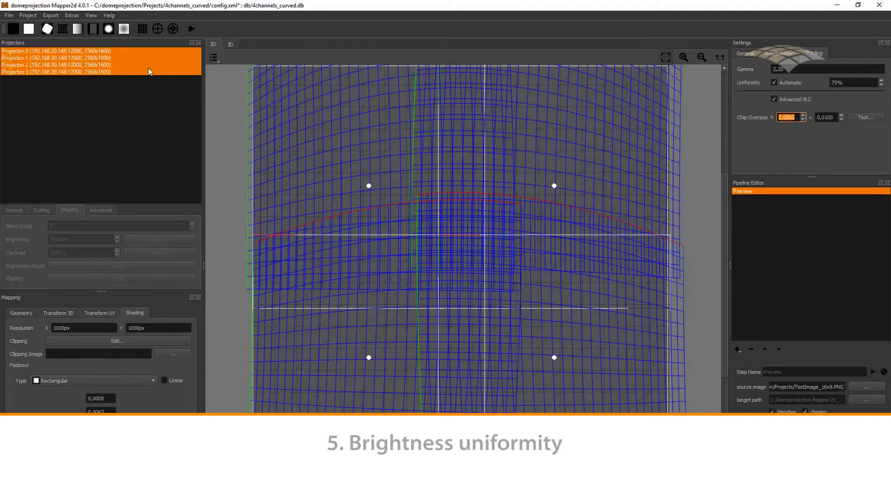
Select only Projector 0 in the Projectors list to show its 1000 lm, 1000:1 shading.
click(124, 52)
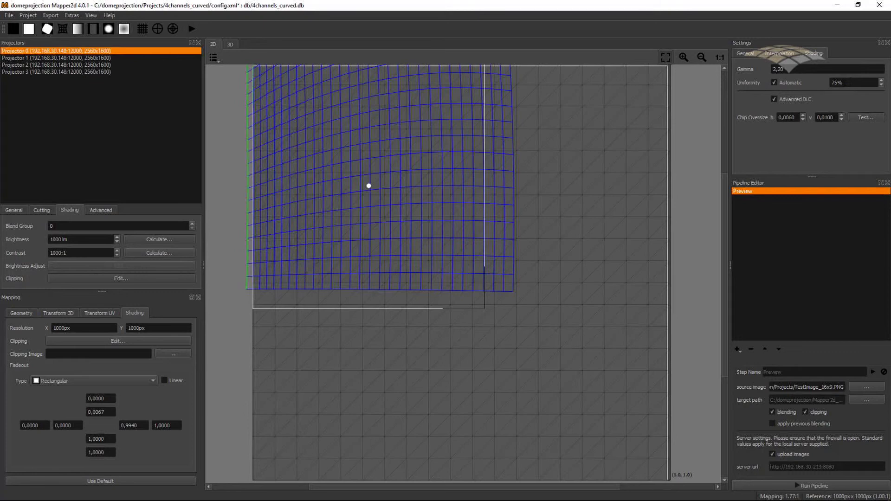
Change Projector 0's Shading brightness from 1000 lm to 1500 lm.
click(847, 83)
drag(70, 239, 39, 239)
text(1500)
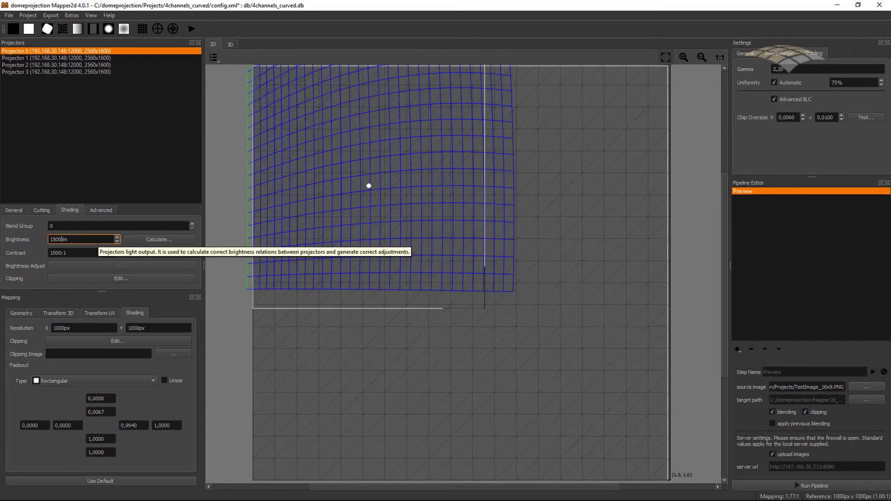
key(Tab)
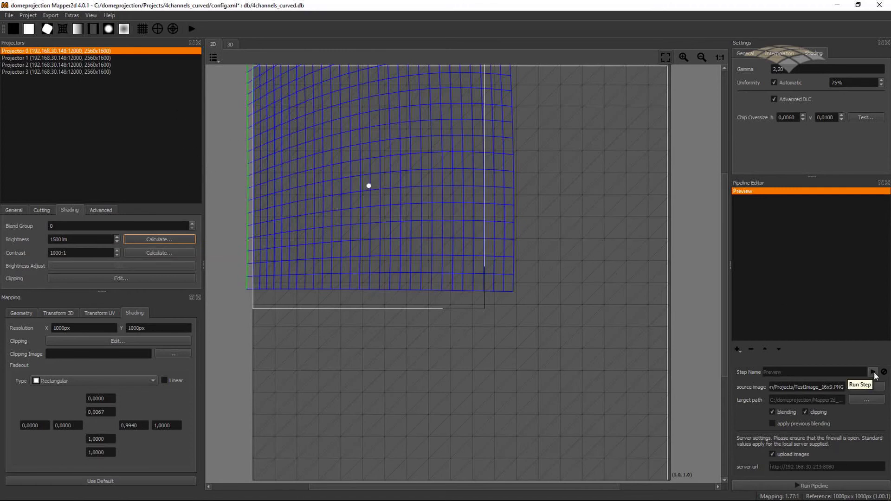
Change the Automatic uniformity spin box in Settings > Shading from 75 to 100%.
double_click(854, 86)
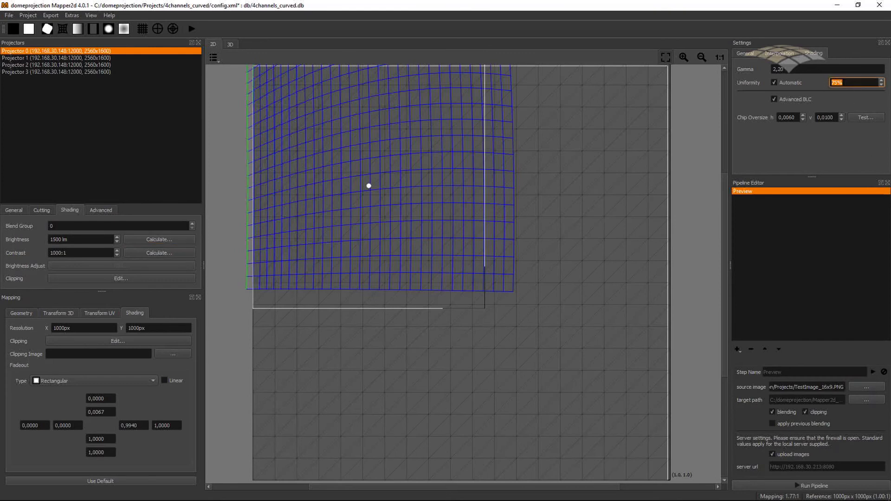
text(100)
key(Tab)
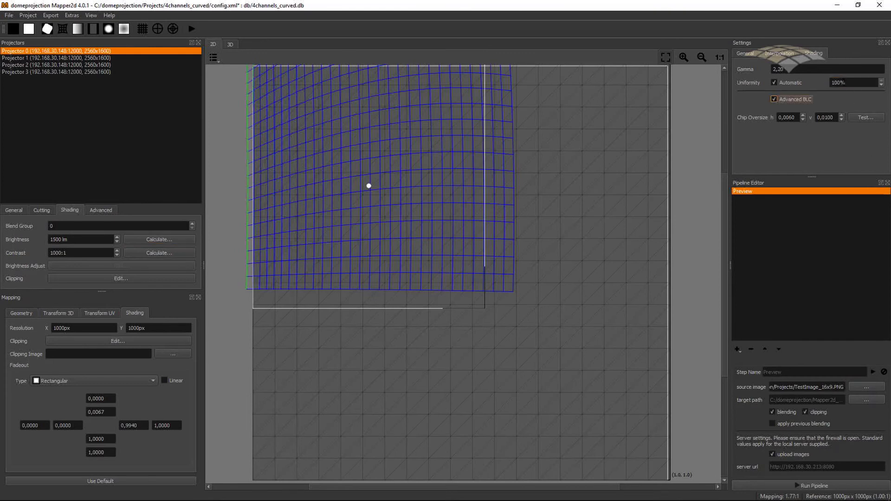